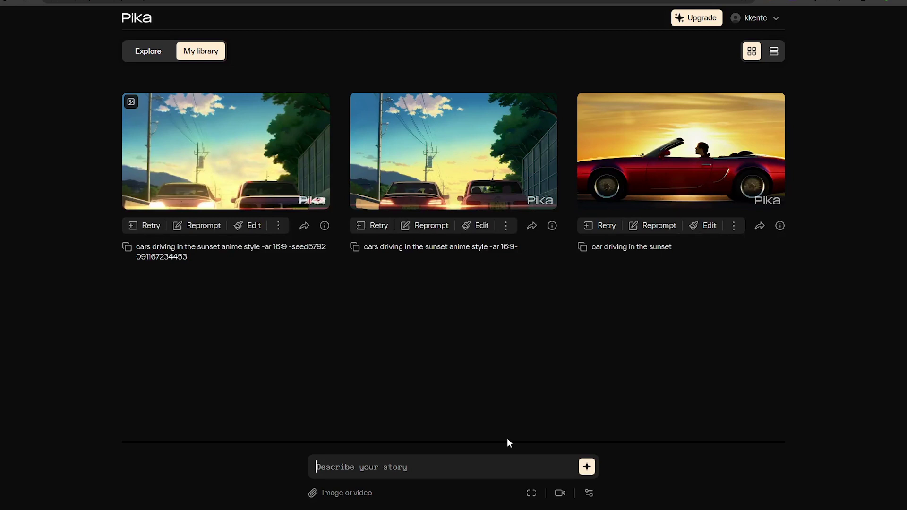
Generate a Pika clip from the prompt 'cars driving in the night anime style -ar 16:9'
type("cars driving ")
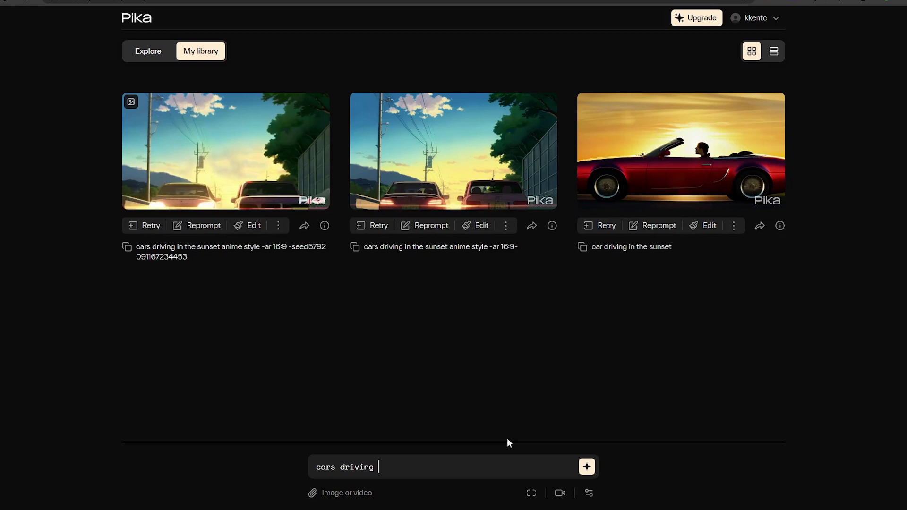
type("in the night anime style ")
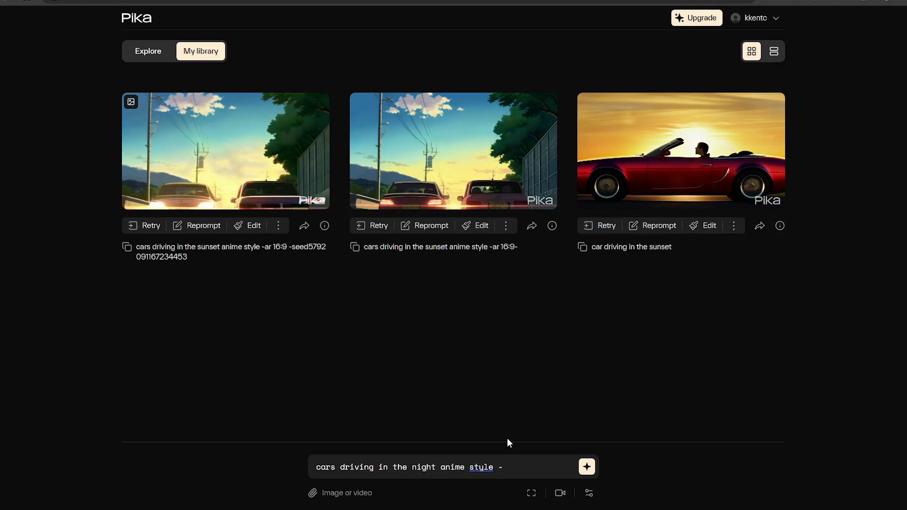
type("-ar 16:9")
left_click(588, 467)
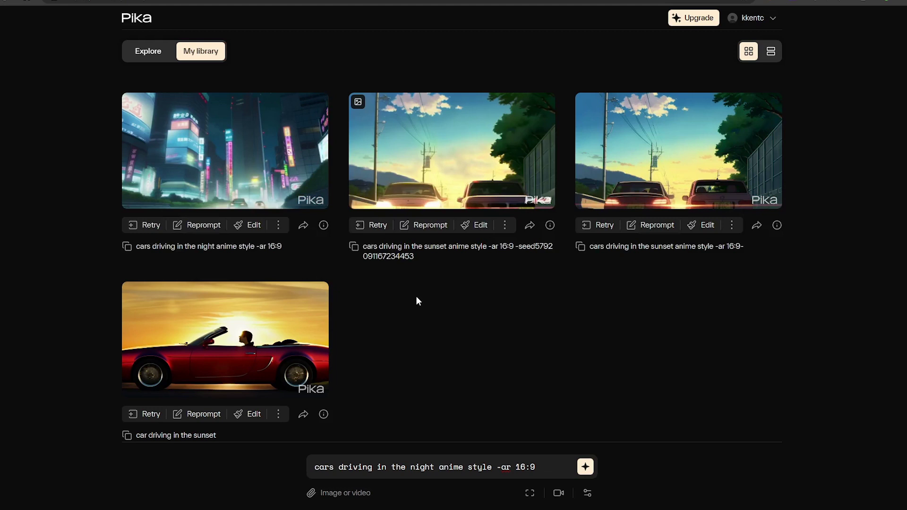
Download the neon night-city clip from its card and bring up the FinalFrame editor
mouse_move(210, 185)
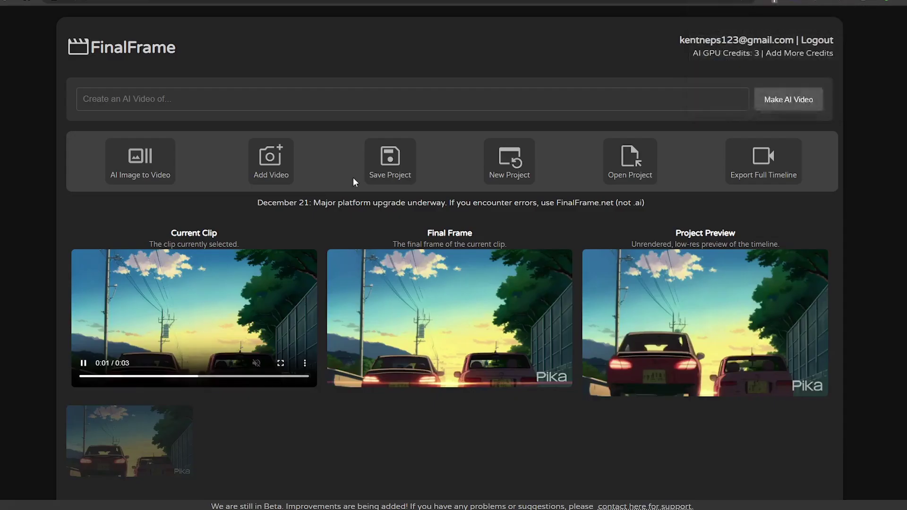
scroll(342, 200, "up", 2)
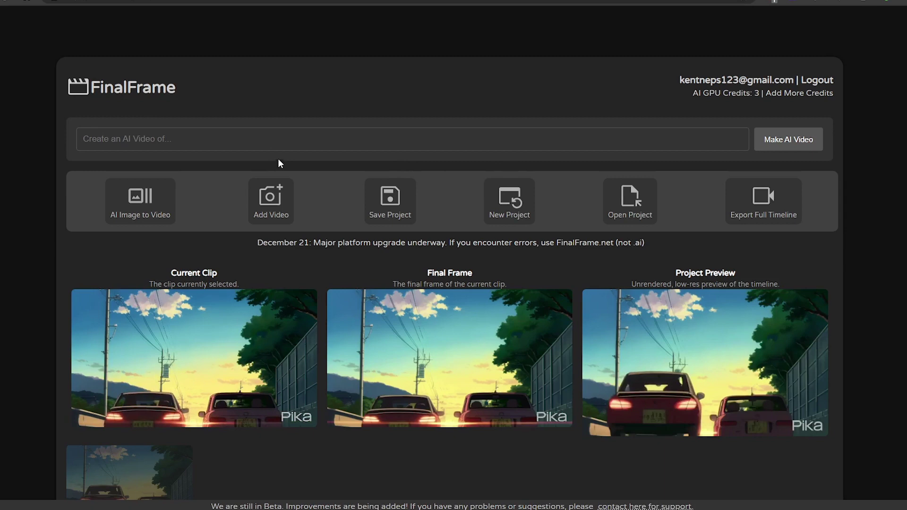
Add the downloaded night-city car video from the Videos folder as the second clip after the sunset one
left_click(863, 1)
left_click_drag(761, 34, 402, 136)
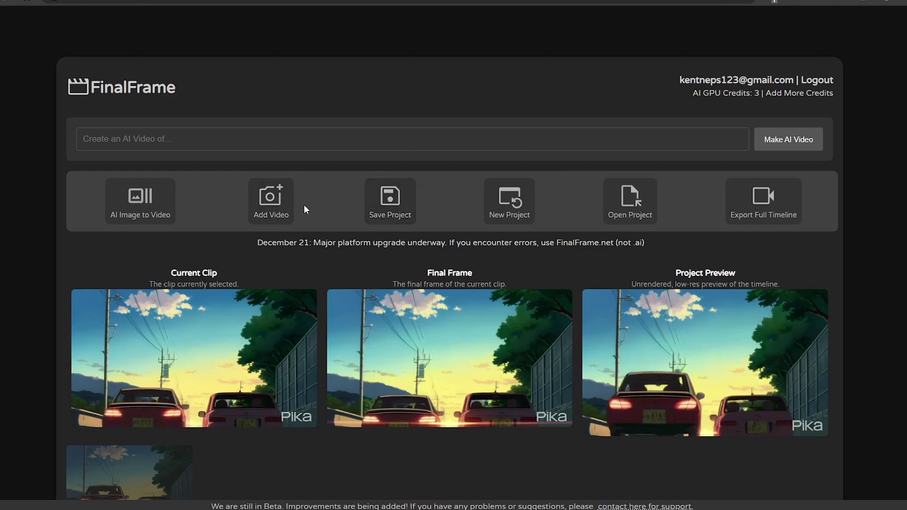
left_click(278, 198)
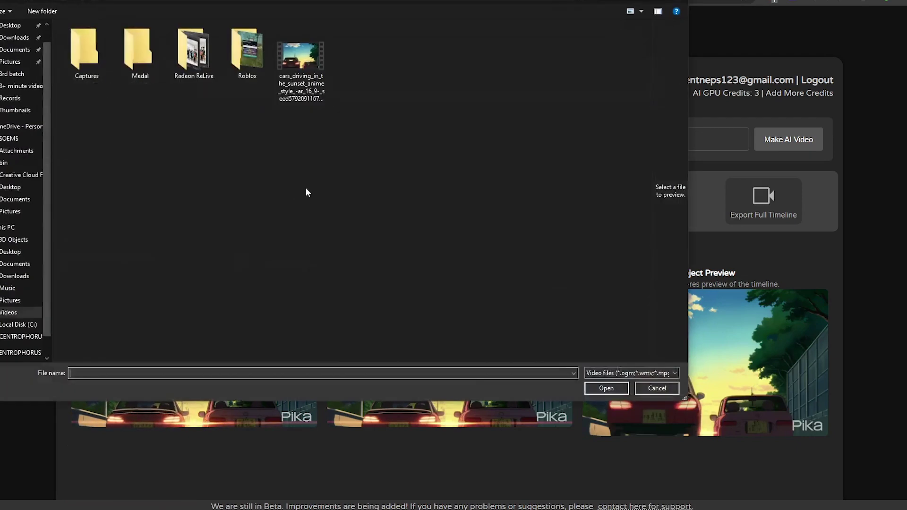
left_click(655, 388)
left_click(827, 36)
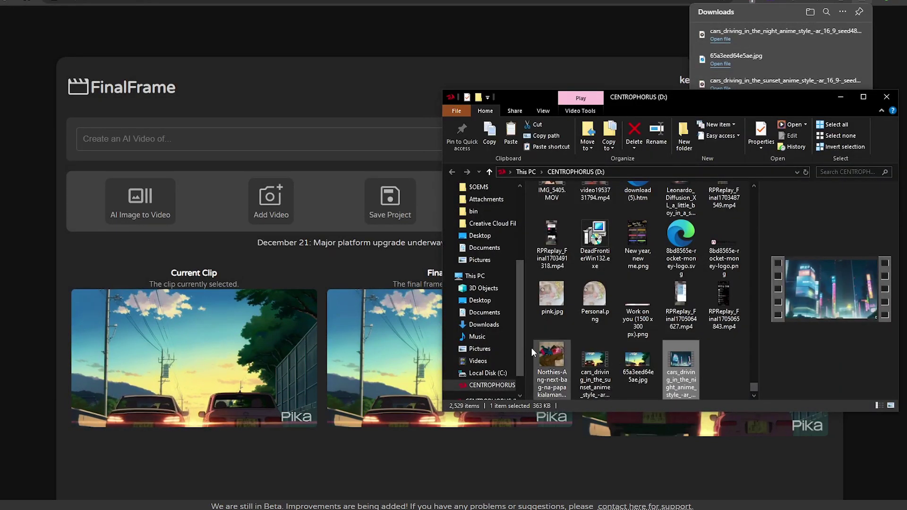
left_click(505, 359)
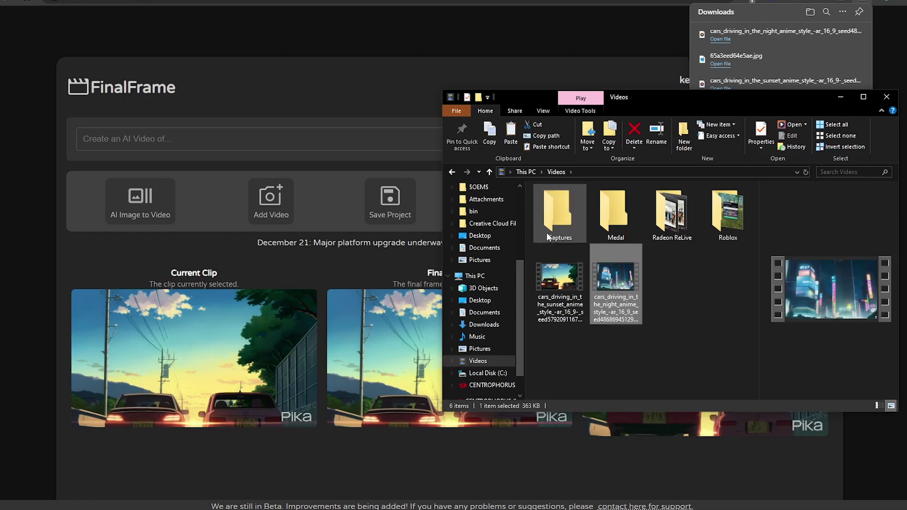
left_click(402, 83)
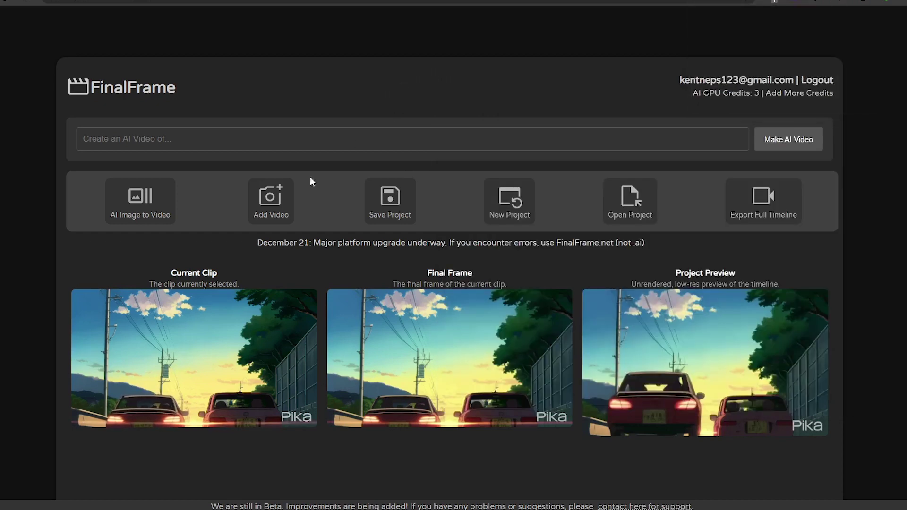
left_click(287, 212)
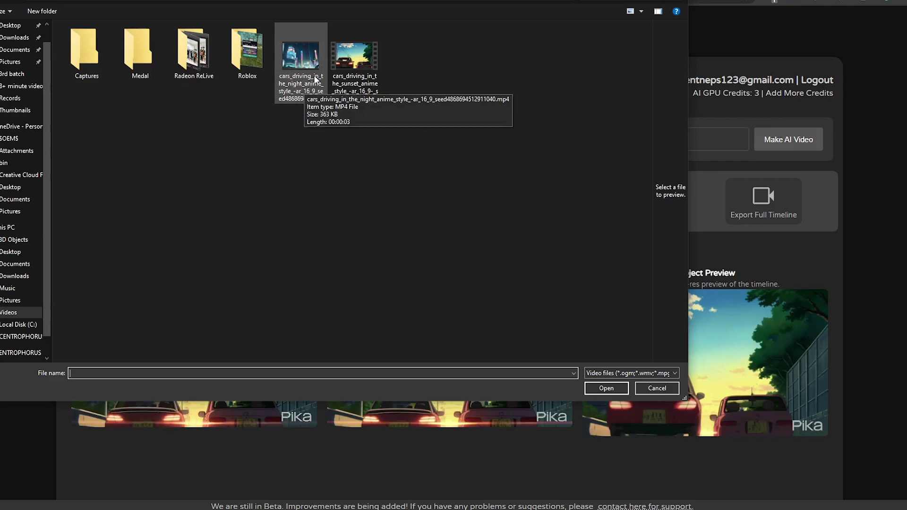
double_click(313, 77)
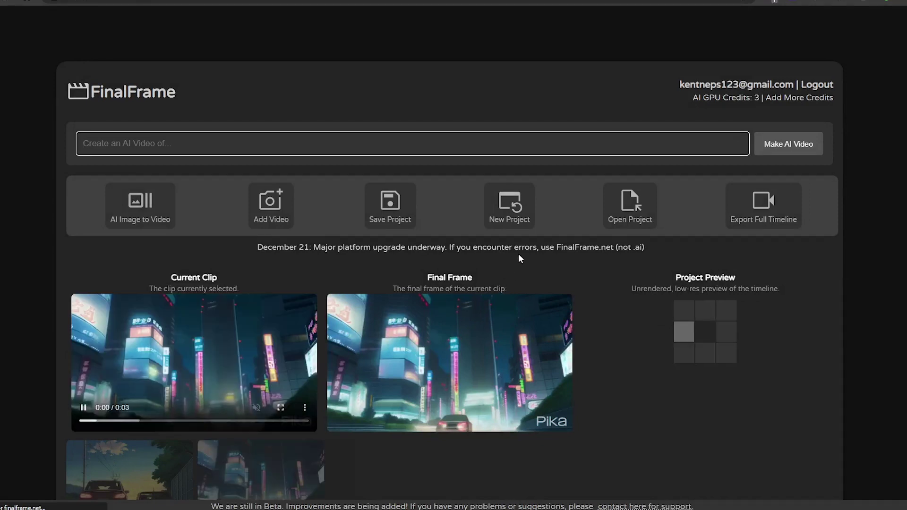
Download the night clip's final frame as a JPG image and return to the Pika library
scroll(501, 279, "down", 1)
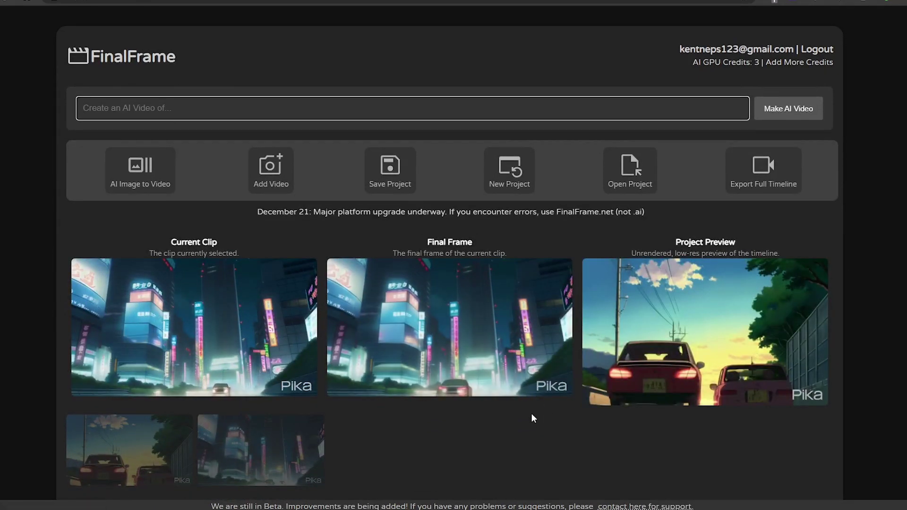
left_click(447, 327)
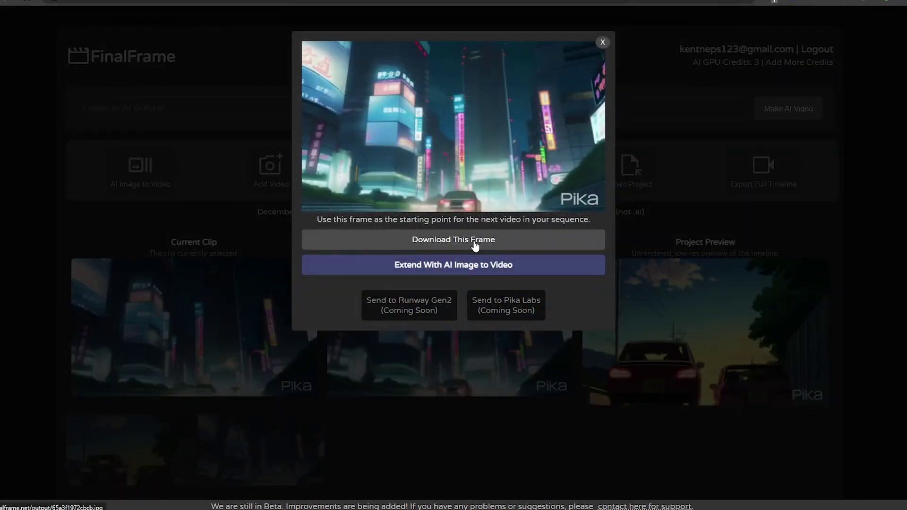
left_click(475, 242)
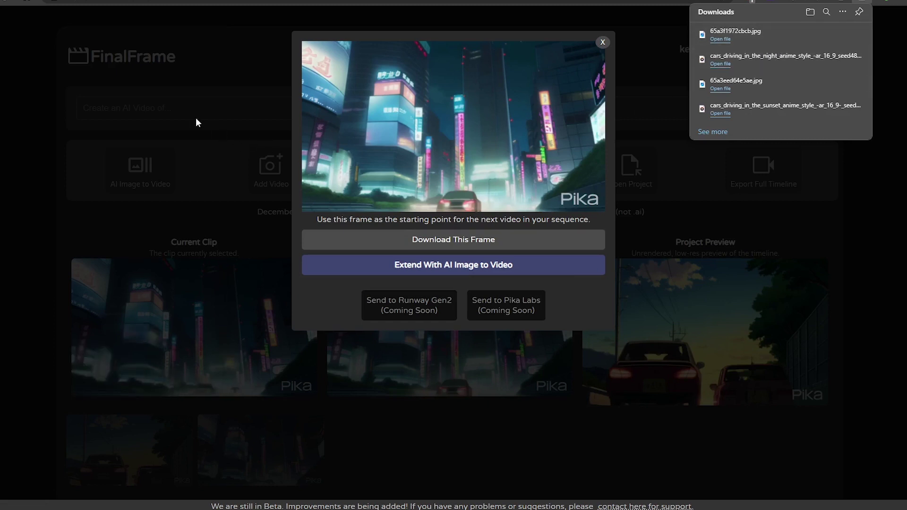
key("ctrl+Tab")
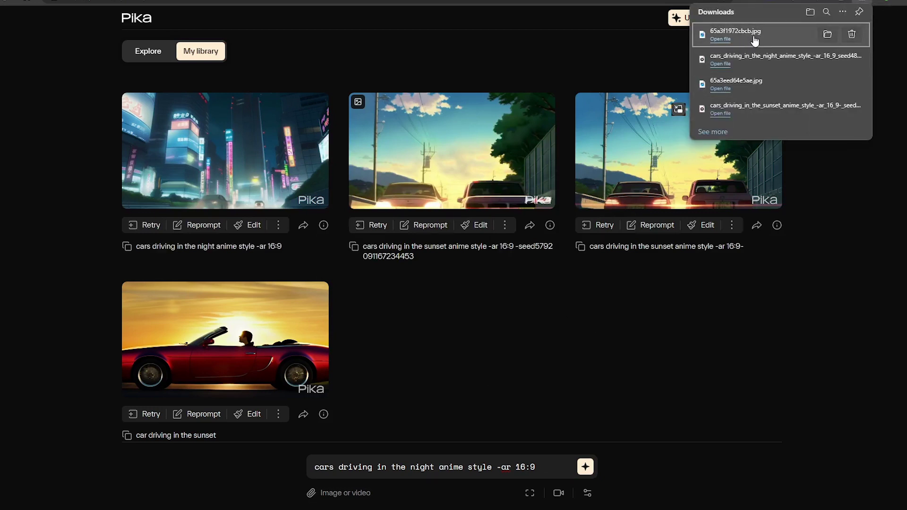
Attach the saved final-frame JPG to the night-city prompt and append '-seed' to it
left_click_drag(760, 42, 428, 466)
scroll(447, 415, "down", 1)
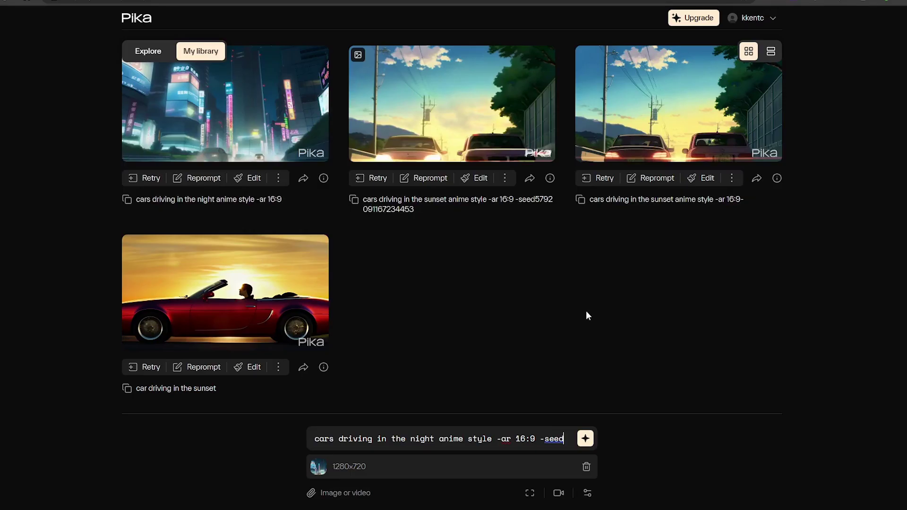
left_click(773, 71)
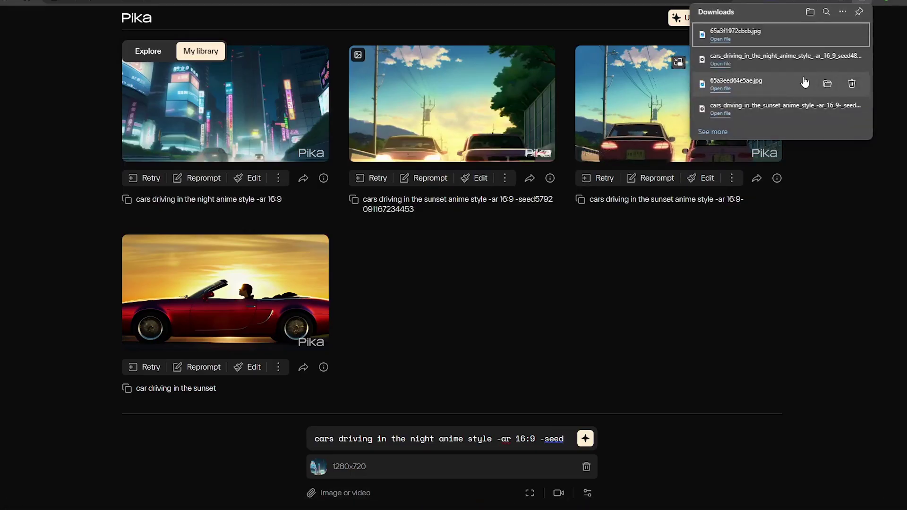
mouse_move(483, 503)
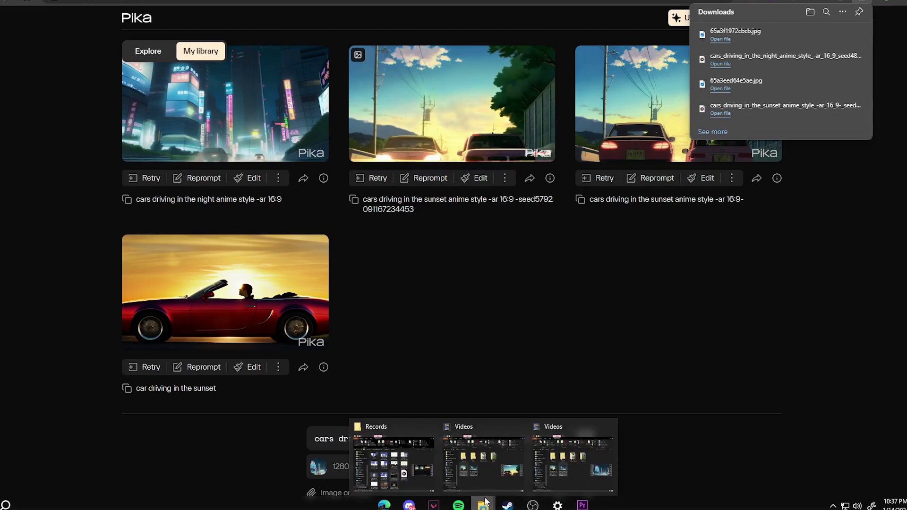
left_click(491, 470)
left_click(628, 332)
left_click(618, 288)
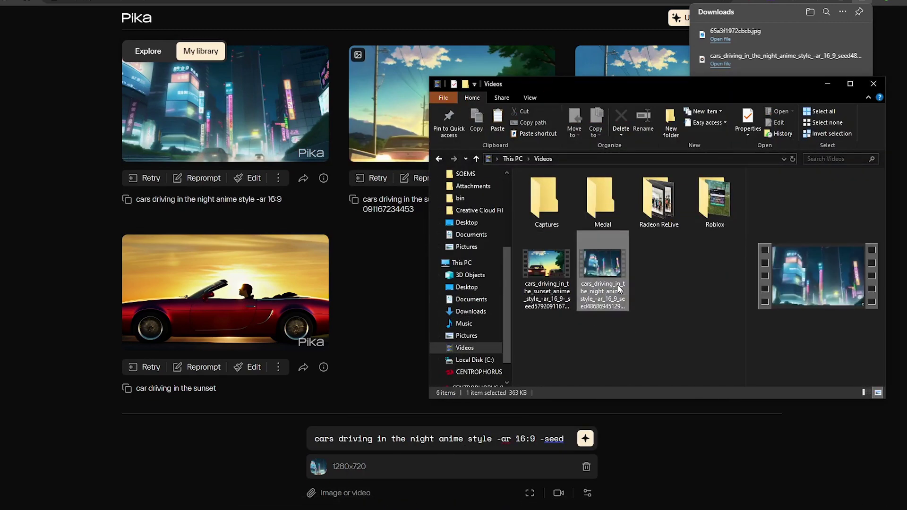
right_click(617, 285)
left_click(658, 262)
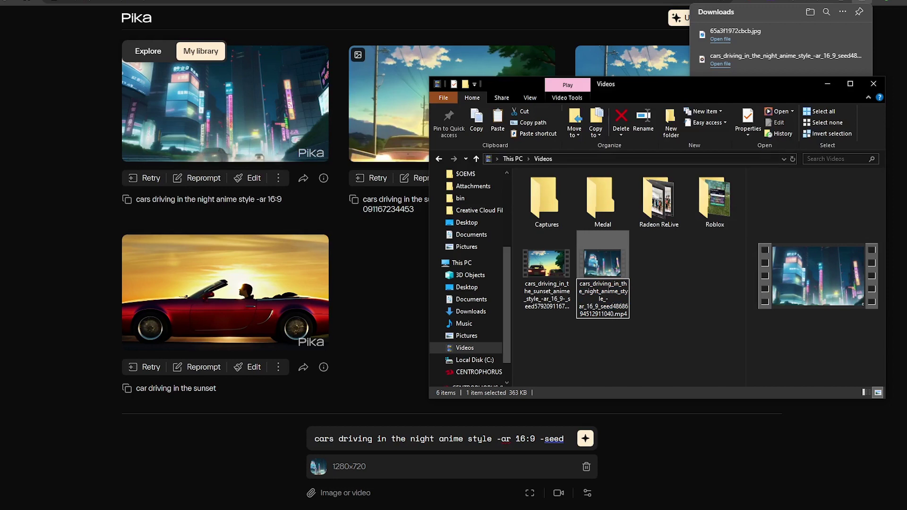
key("shift+Left")
key("shift+Left")
key("shift+Left")
key("shift+Left")
key("shift+Left")
key("shift+Left")
key("shift+Left")
key("shift+Left")
key("shift+Left")
key("shift+Left")
key("shift+Left")
key("shift+Left")
key("shift+Left")
key("shift+Left")
key("shift+Left")
key("shift+Left")
key("ctrl+c")
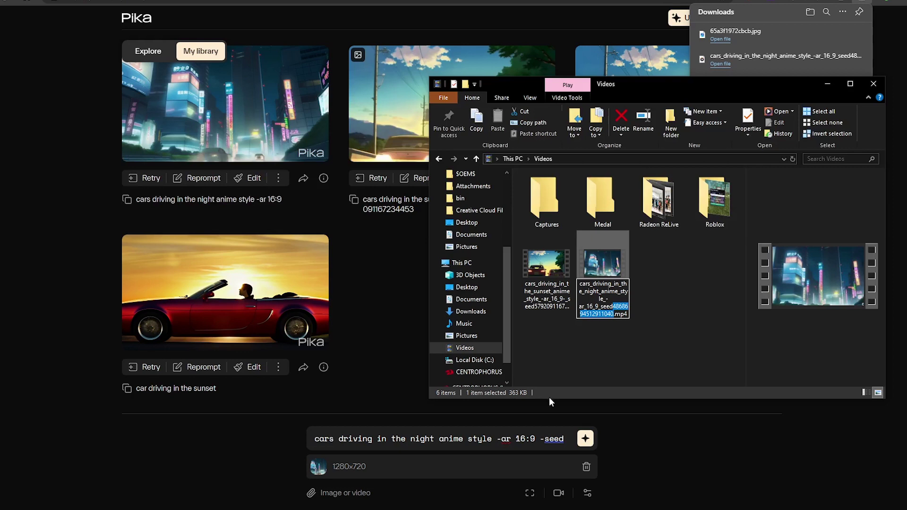
left_click(566, 440)
key("ctrl+v")
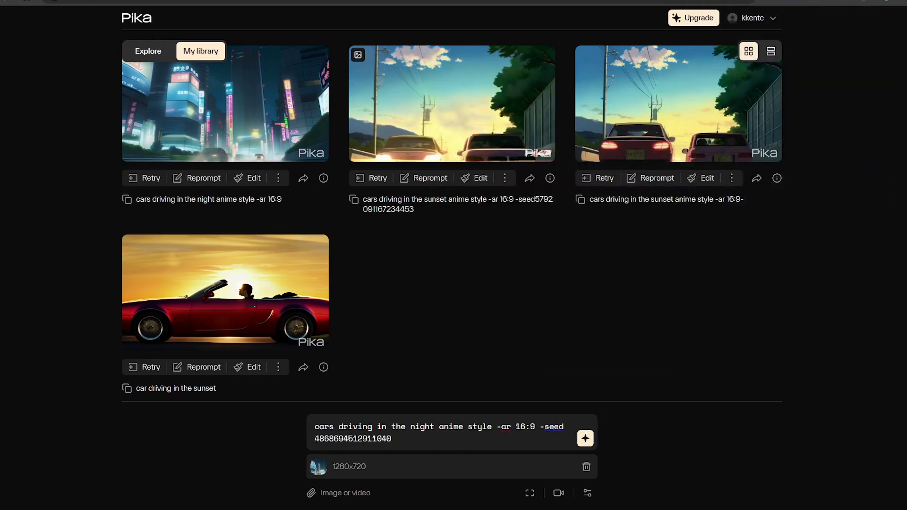
Remove the space before the seed number and generate the seeded night-city clip
key("BackSpace")
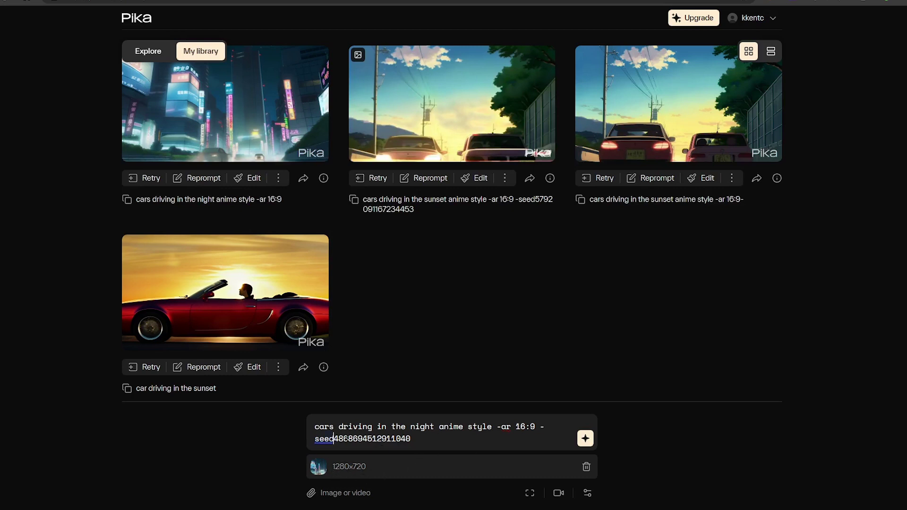
left_click(590, 443)
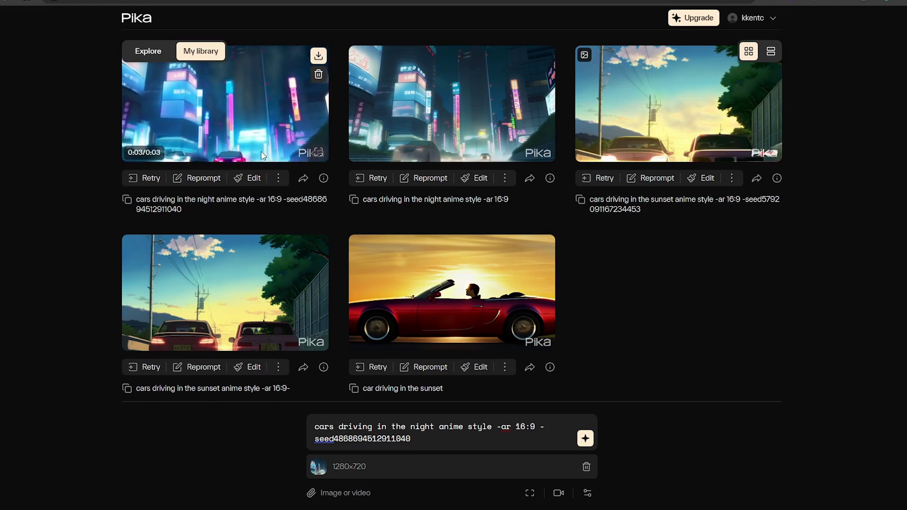
Download the new seeded clip and place it at the start of Premiere's V1 track
left_click(318, 55)
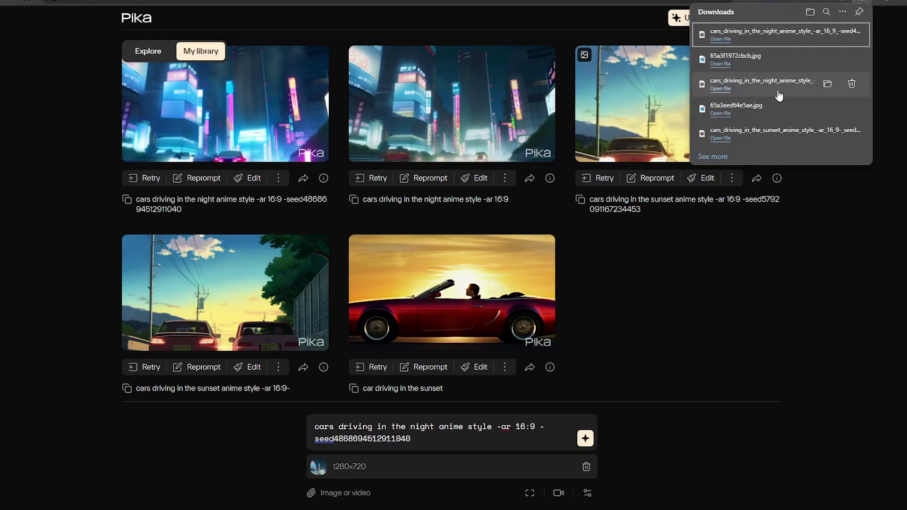
left_click_drag(781, 97, 679, 205)
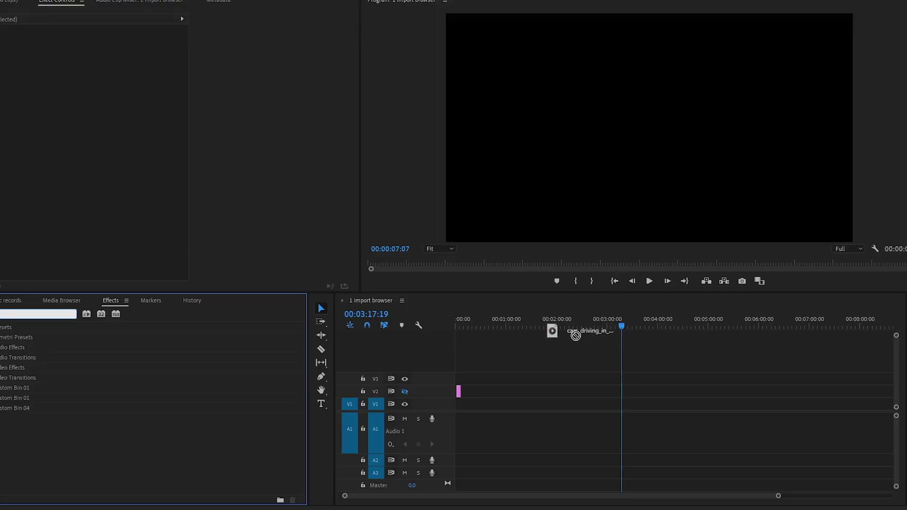
left_click_drag(573, 335, 450, 416)
Place the other night clip directly after the first on V1 and preview the join
key("Home")
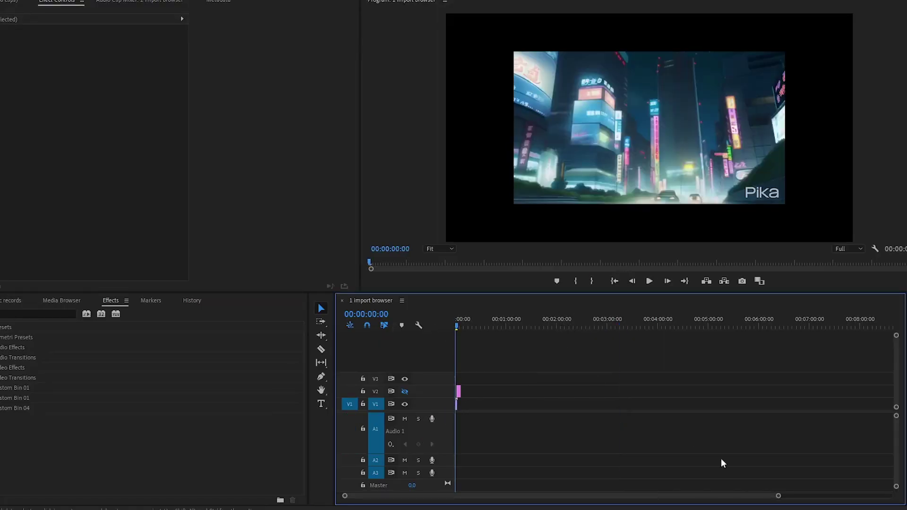
left_click_drag(779, 496, 611, 479)
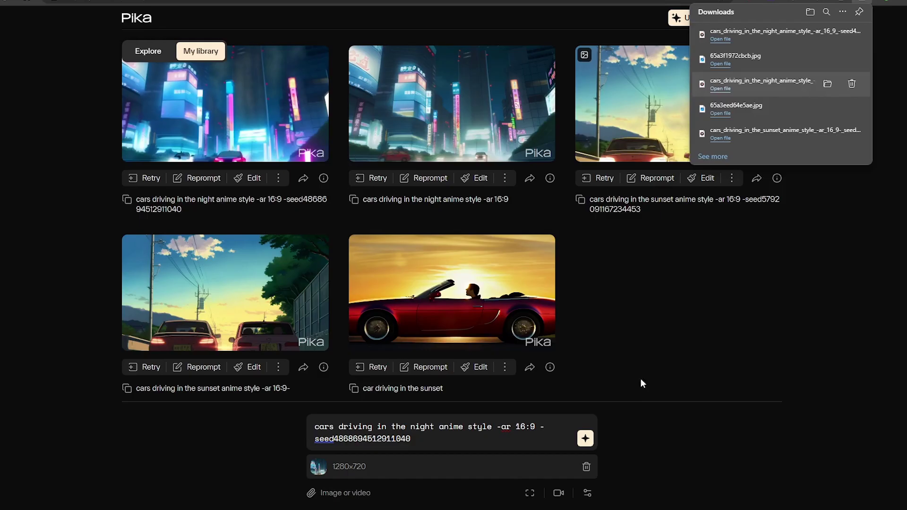
left_click_drag(773, 32, 607, 265)
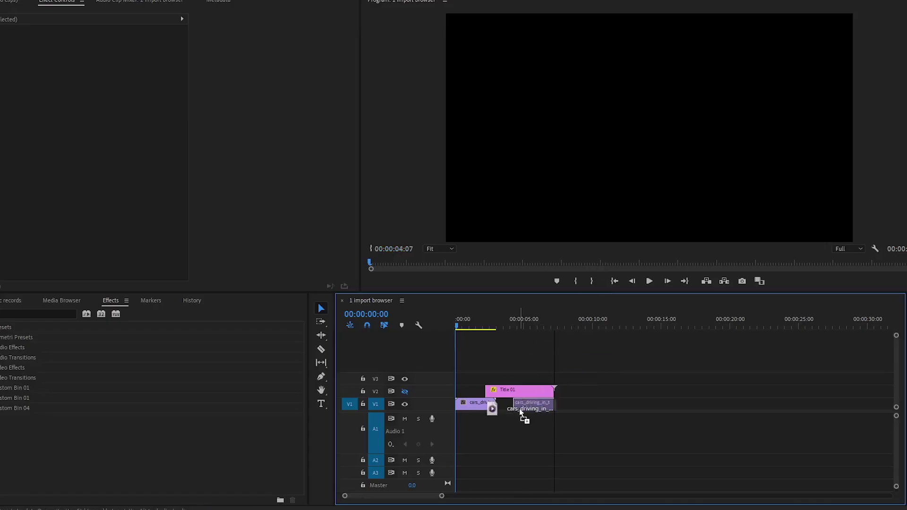
left_click_drag(521, 414, 499, 406)
left_click_drag(459, 318, 527, 309)
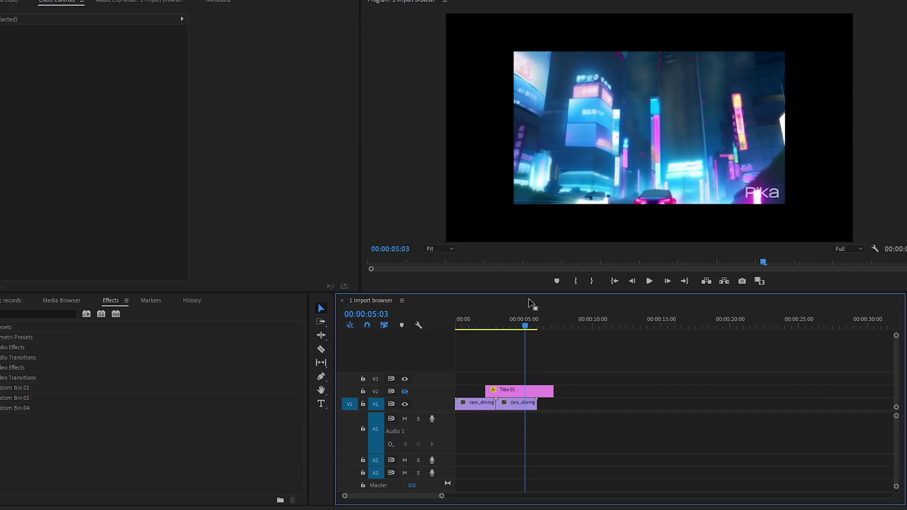